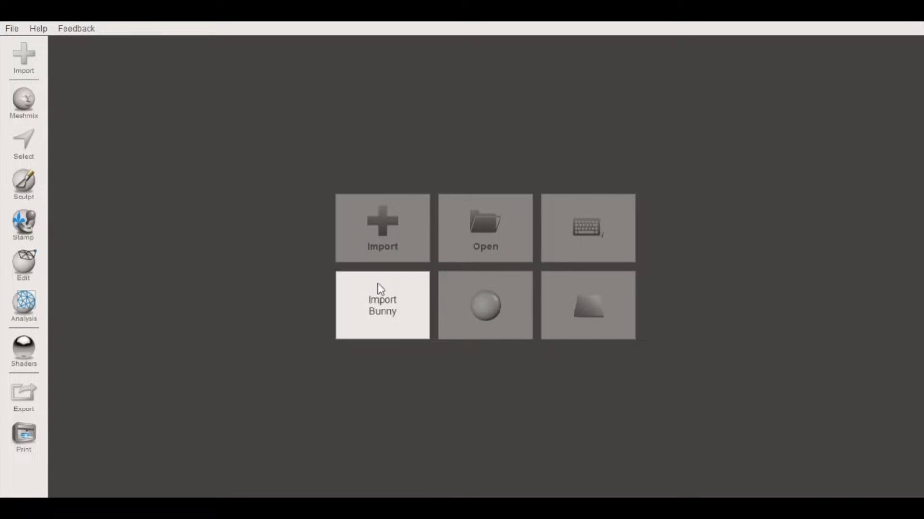
- Load the sample Stanford bunny, inspect its open hatched base from below, then return to the right view
left_click(377, 310)
right_click_drag(569, 356, 312, 380)
right_click_drag(518, 168, 552, 371)
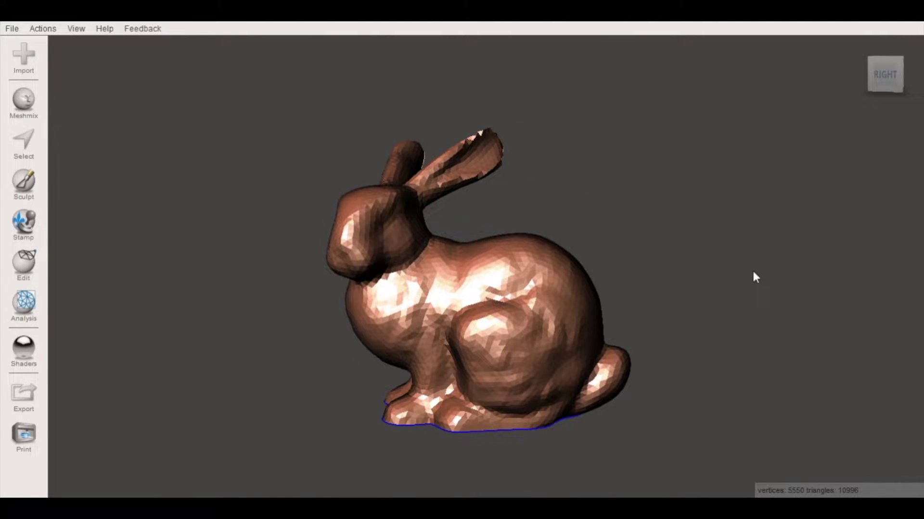
mouse_move(641, 371)
right_mouse_down()
mouse_move(682, 340)
mouse_move(688, 300)
mouse_move(670, 257)
right_mouse_up()
scroll(447, 333, "up", 5)
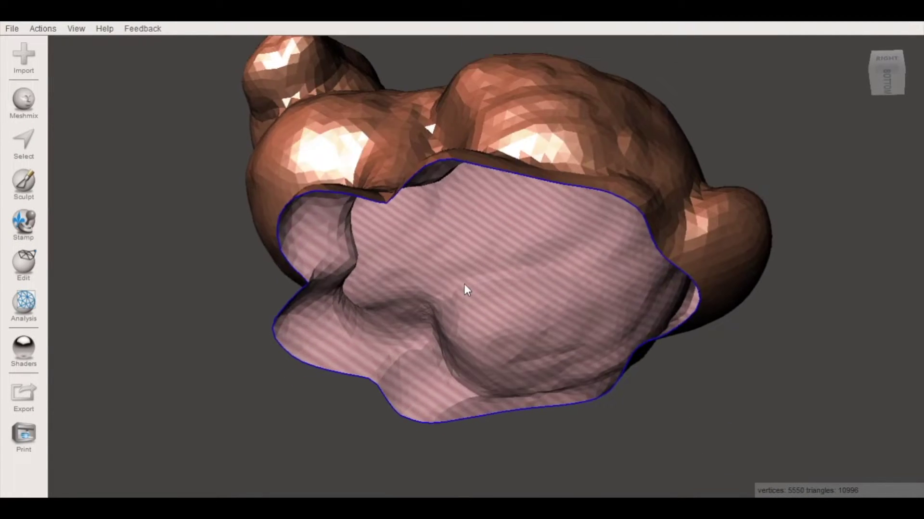
right_click_drag(464, 285, 413, 257)
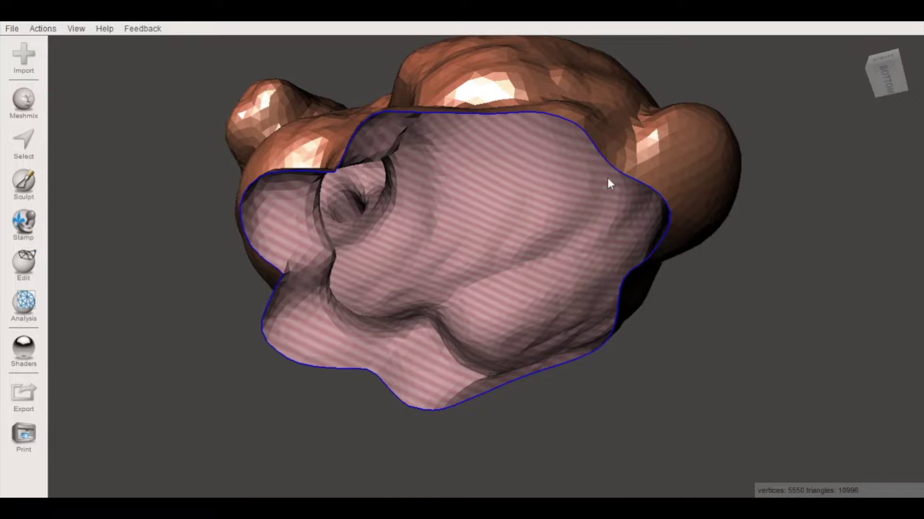
right_click_drag(477, 193, 433, 137)
right_click_drag(419, 202, 720, 223)
mouse_move(870, 84)
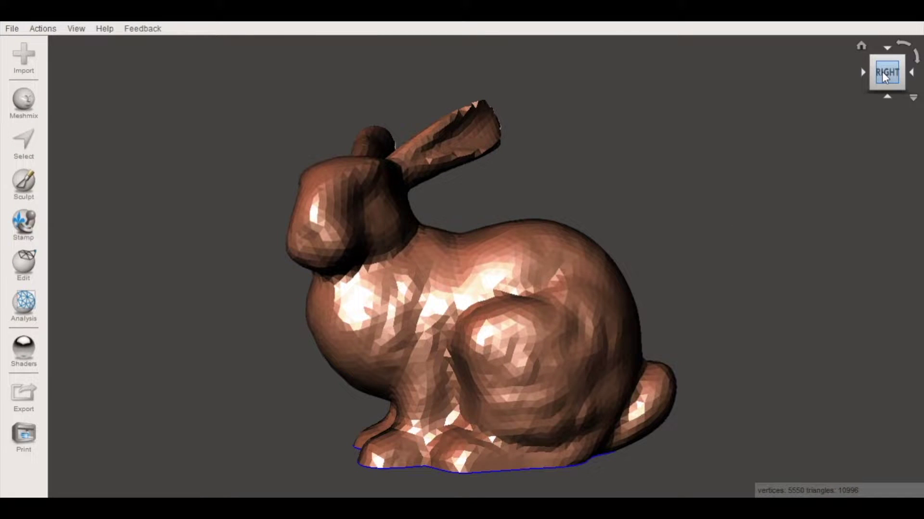
middle_click_drag(731, 273, 746, 175)
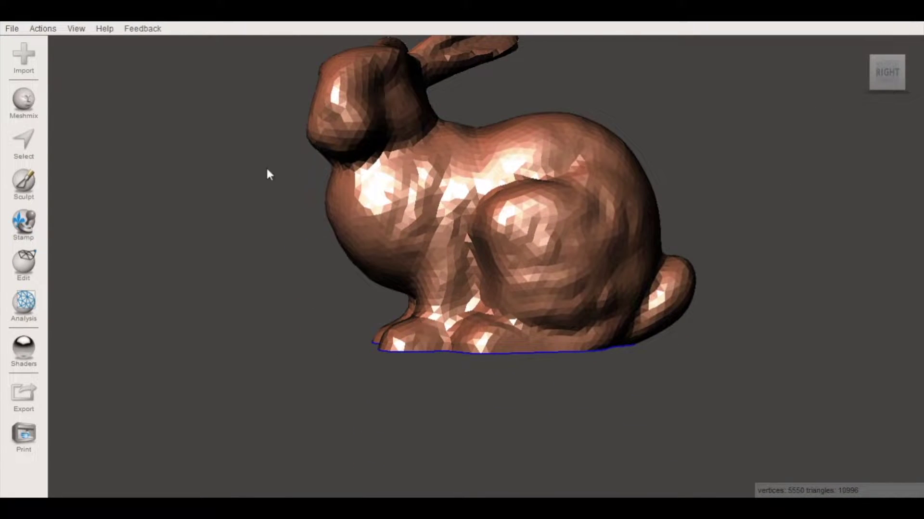
- Brush-select the faces around the bunny's bottom edge
left_click(15, 145)
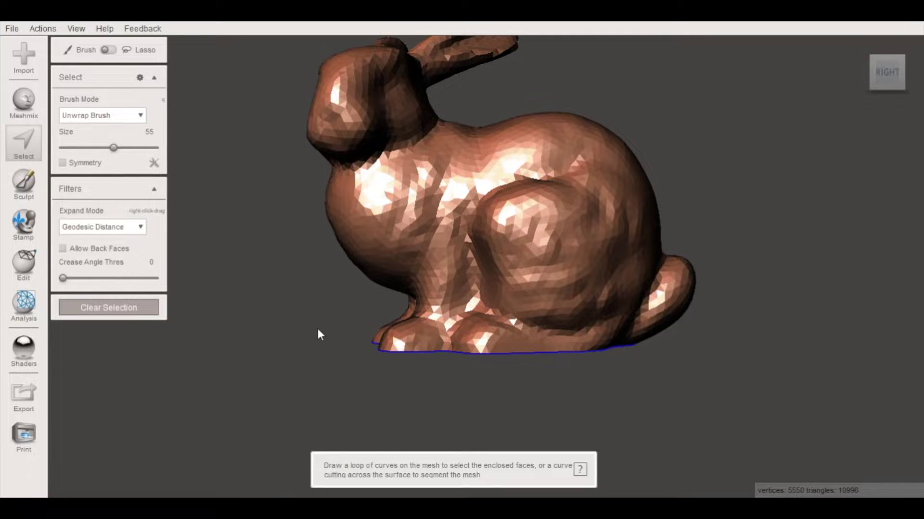
left_click_drag(318, 329, 378, 331)
left_click_drag(701, 331, 701, 330)
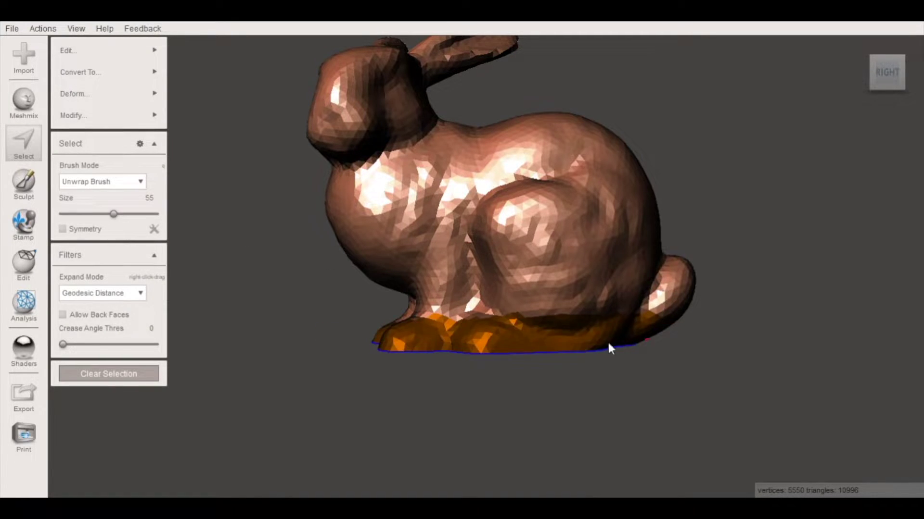
mouse_move(608, 346)
right_mouse_down()
mouse_move(388, 361)
mouse_move(713, 359)
mouse_move(376, 332)
mouse_move(697, 335)
mouse_move(653, 383)
mouse_move(579, 427)
mouse_move(587, 400)
mouse_move(553, 375)
right_mouse_up()
- Erase and fill the selected base using the Flat Remeshed fill type
left_click(154, 50)
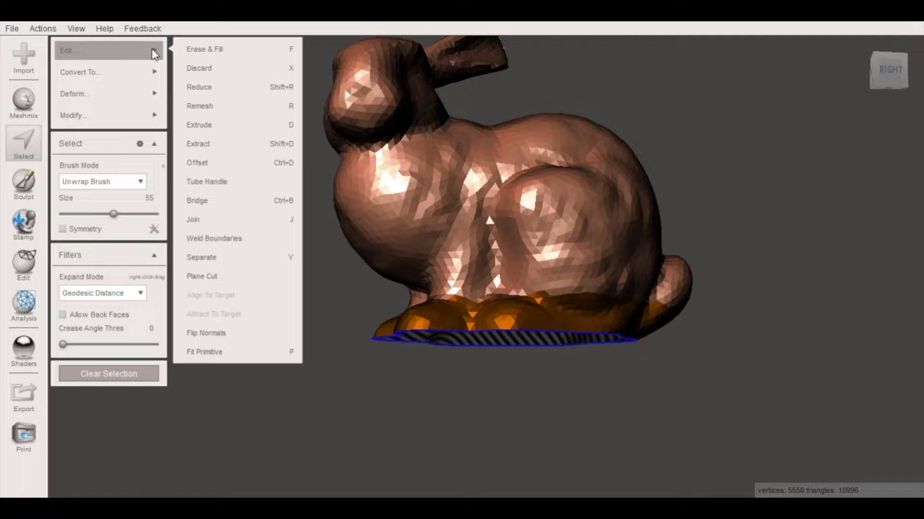
left_click(260, 50)
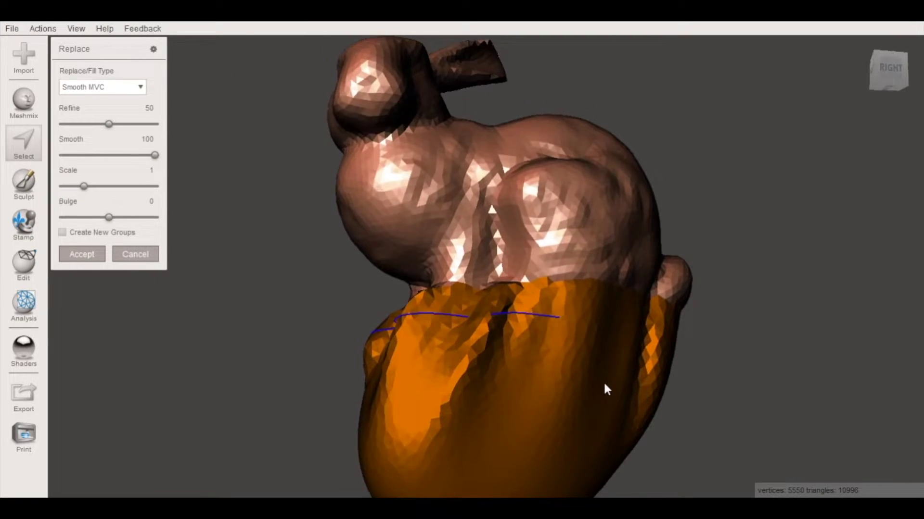
right_click_drag(603, 381, 478, 288)
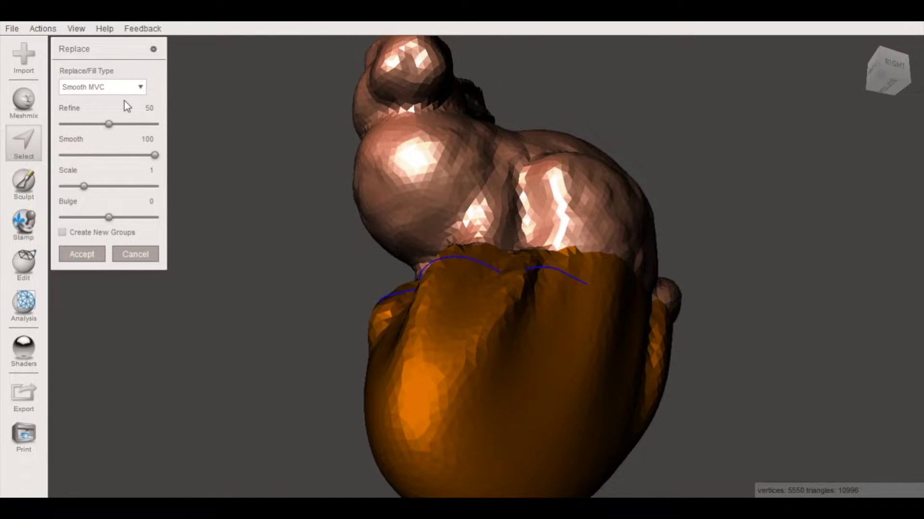
right_click_drag(582, 317, 513, 268)
right_click_drag(596, 399, 549, 409)
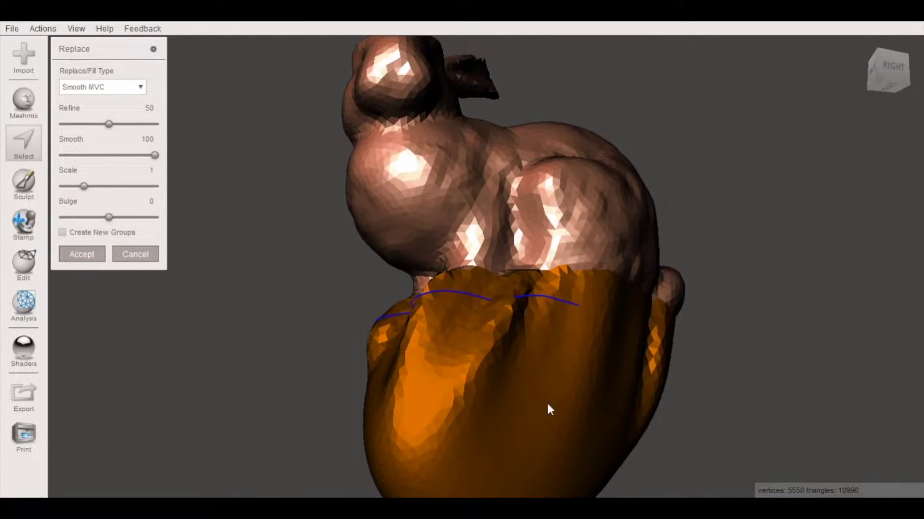
left_click(117, 87)
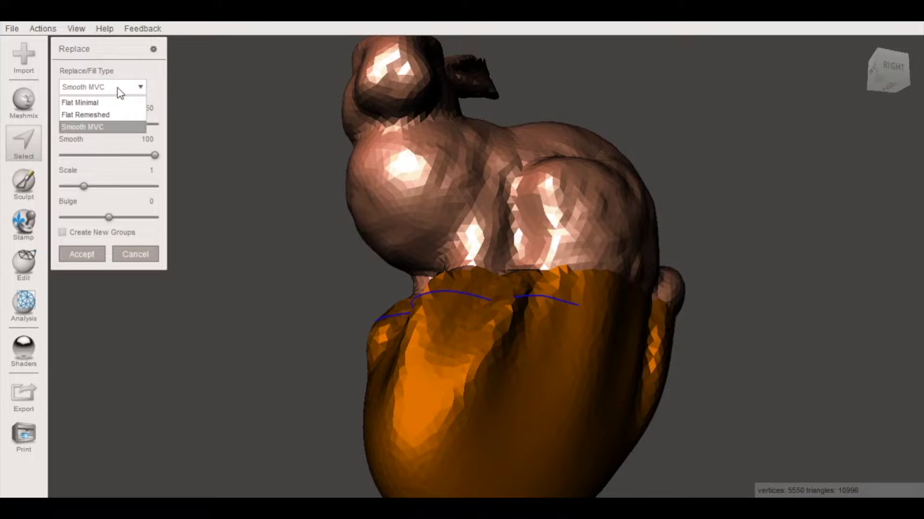
left_click(77, 117)
right_click_drag(606, 384, 624, 308)
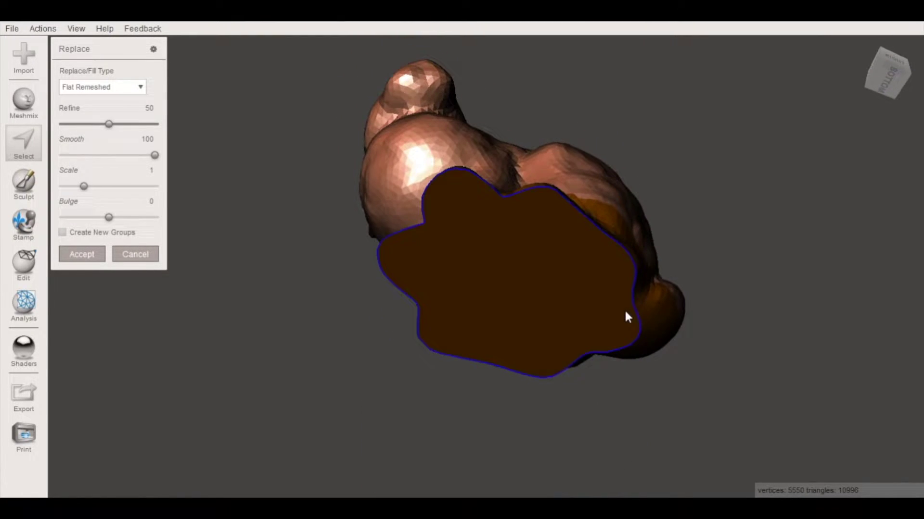
right_click_drag(533, 231, 484, 397)
- Accept the flat remeshed base fill and clear the face selection
left_click(92, 255)
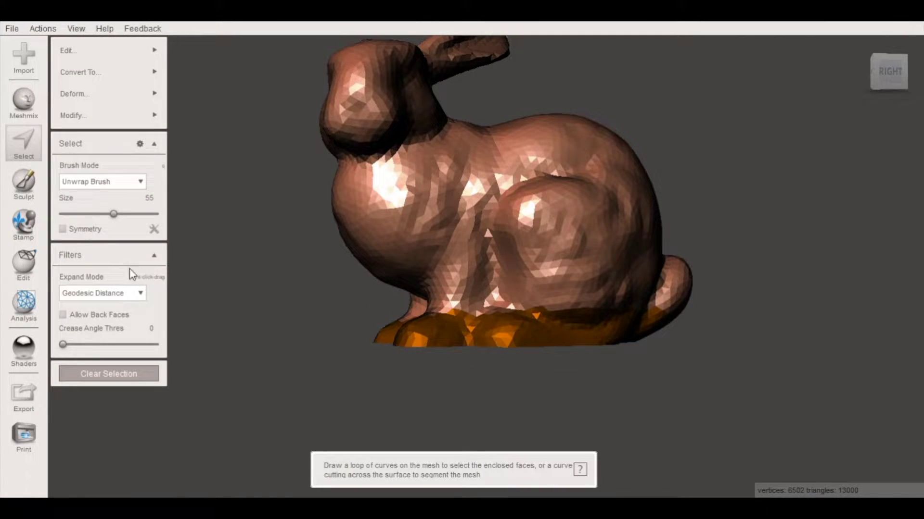
left_click(137, 375)
mouse_move(577, 402)
right_mouse_down()
mouse_move(700, 317)
mouse_move(686, 307)
mouse_move(536, 326)
mouse_move(472, 390)
mouse_move(495, 383)
mouse_move(485, 403)
mouse_move(495, 377)
mouse_move(577, 390)
right_mouse_up()
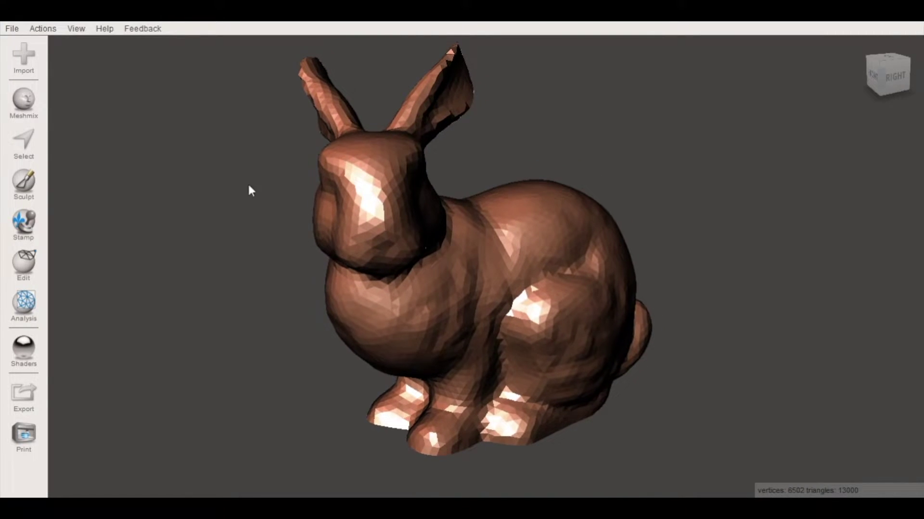
- Select the whole bunny with Modify > Select All and open Reduce at 50% Shape Preserving
left_click(31, 140)
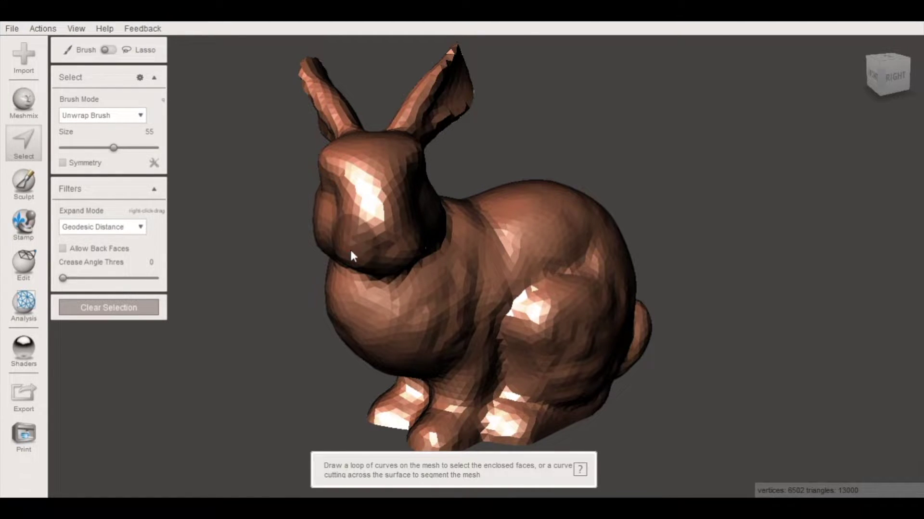
left_click(423, 307)
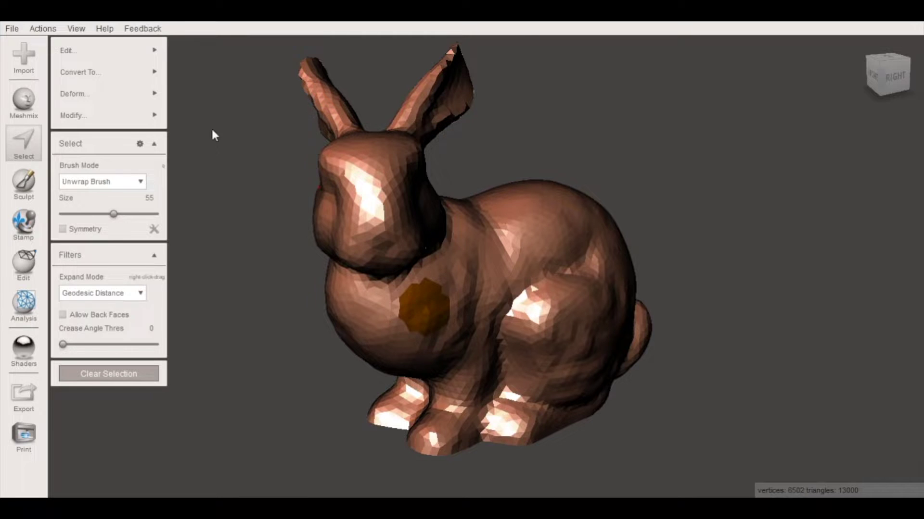
left_click(152, 113)
left_click(189, 109)
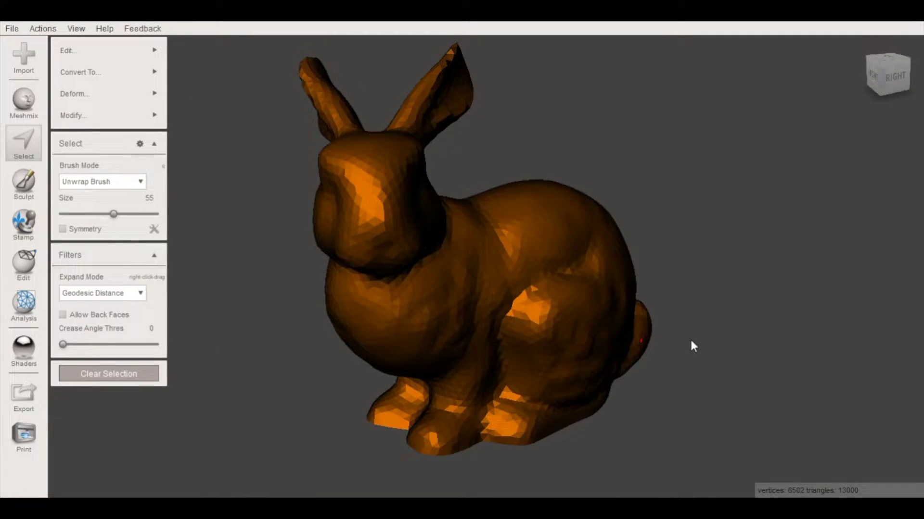
right_click_drag(689, 338, 643, 338)
left_click(147, 54)
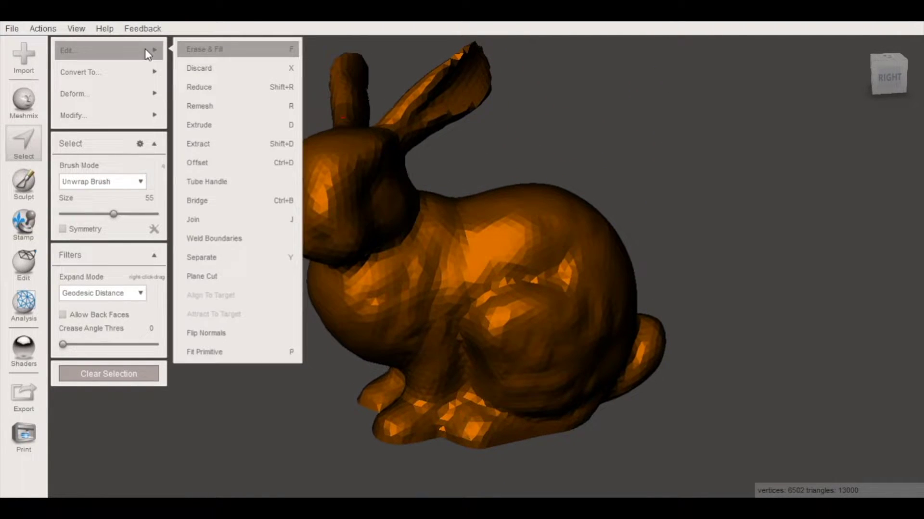
left_click(233, 87)
- Keep Shape Preserving, try reduction percentages from 4% to 86%, and accept an initial reduction
right_click_drag(361, 179, 522, 331)
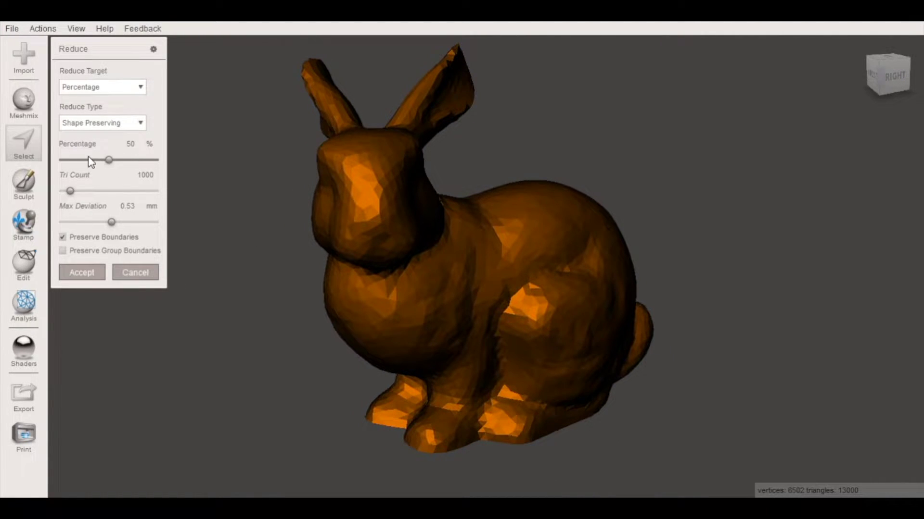
left_click(137, 125)
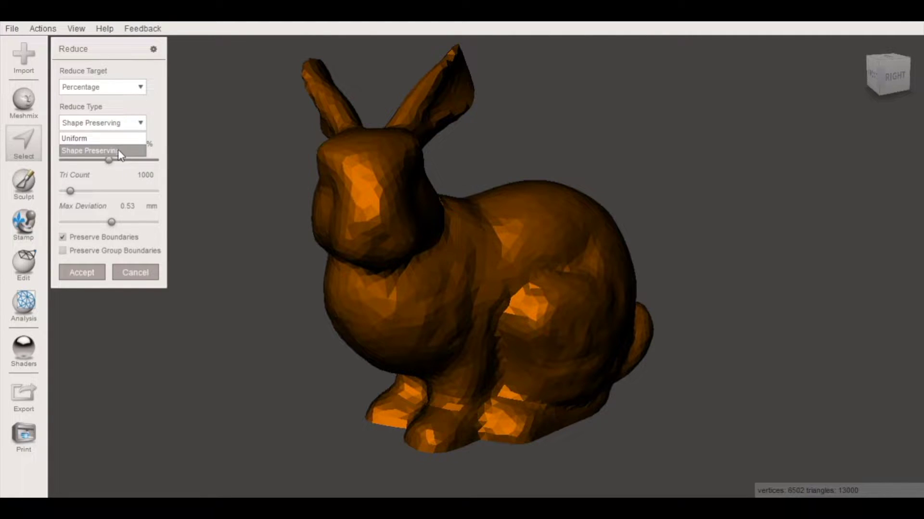
left_click(234, 169)
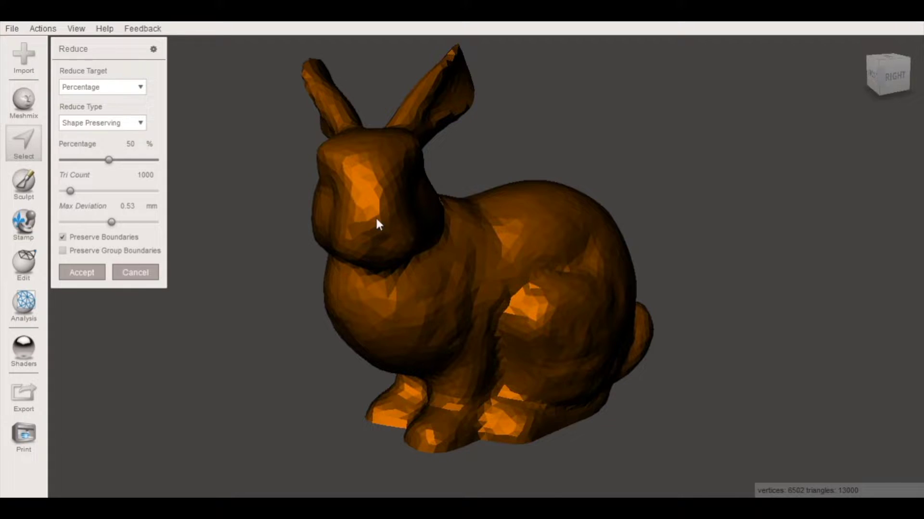
right_click_drag(375, 216, 200, 186)
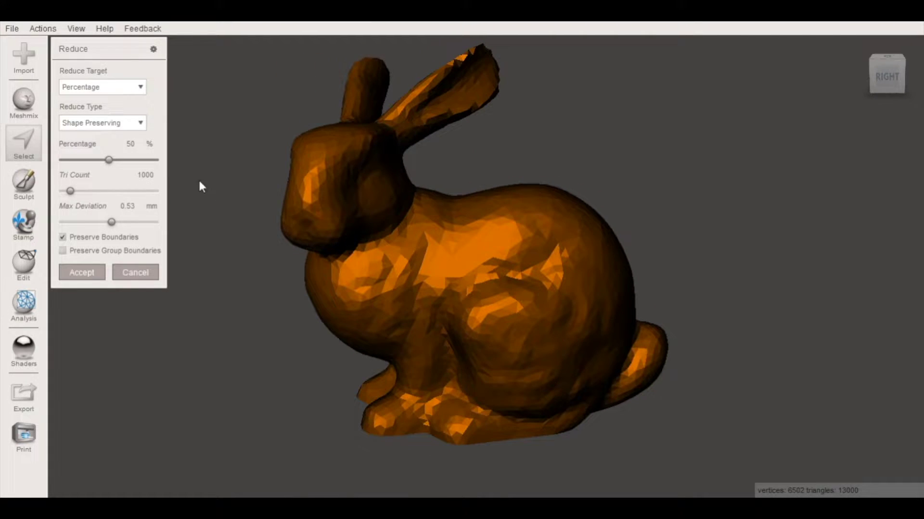
left_click_drag(89, 161, 61, 166)
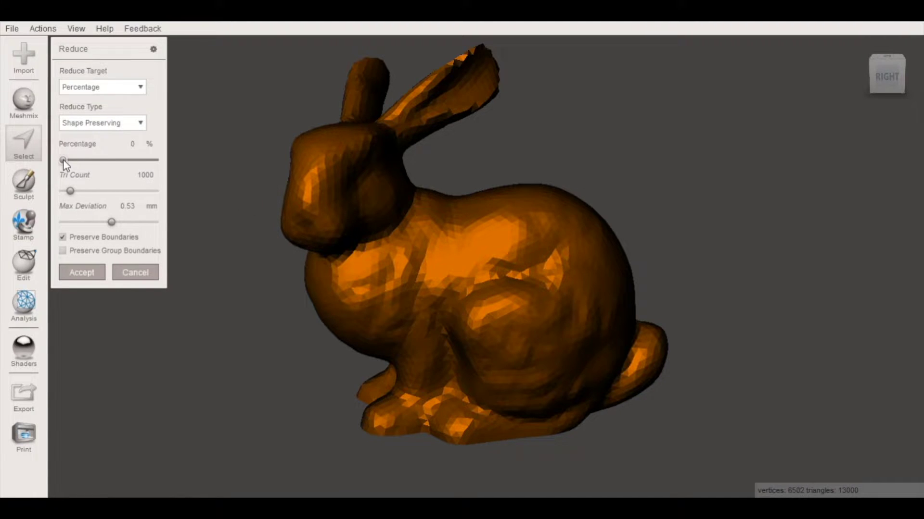
left_click_drag(72, 160, 147, 159)
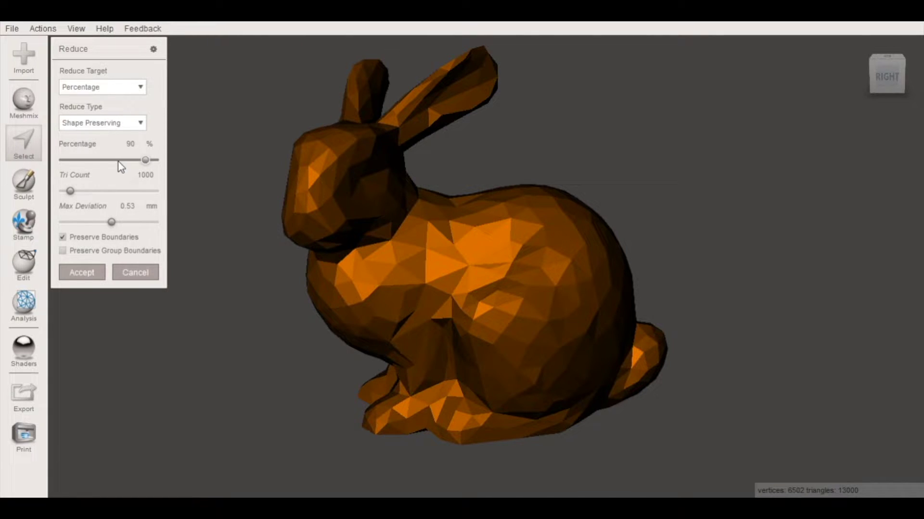
right_click_drag(249, 237, 171, 181)
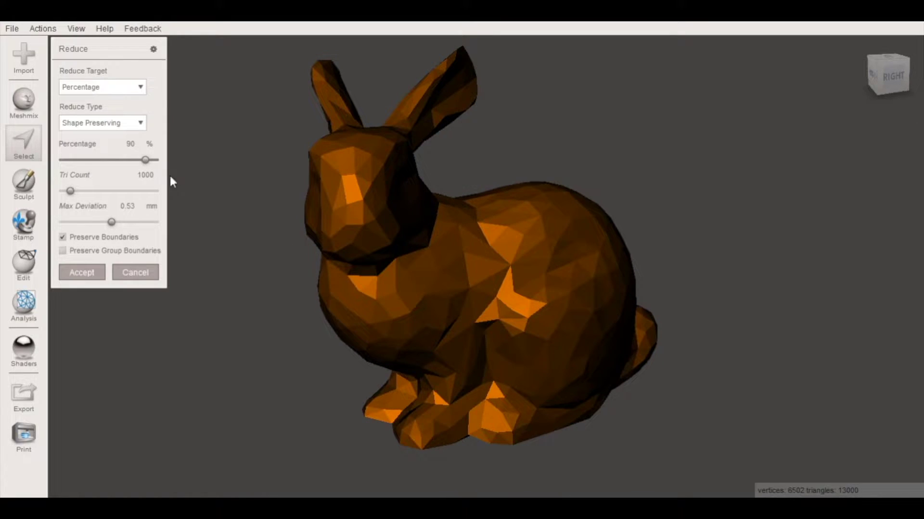
left_click_drag(144, 160, 145, 162)
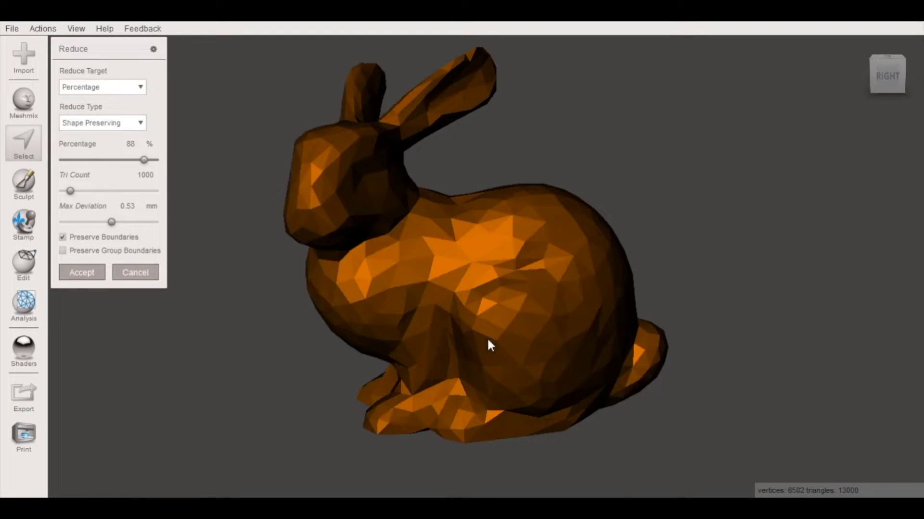
right_click_drag(486, 345, 531, 312)
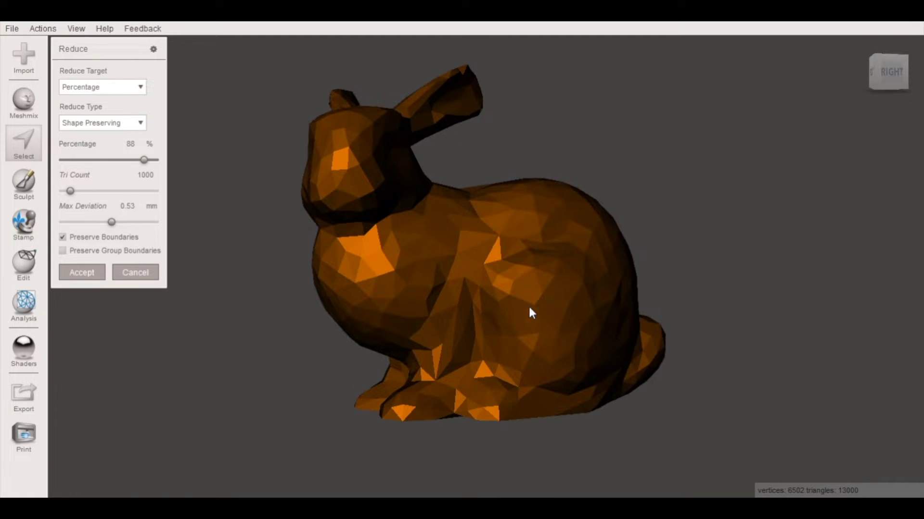
left_click(81, 272)
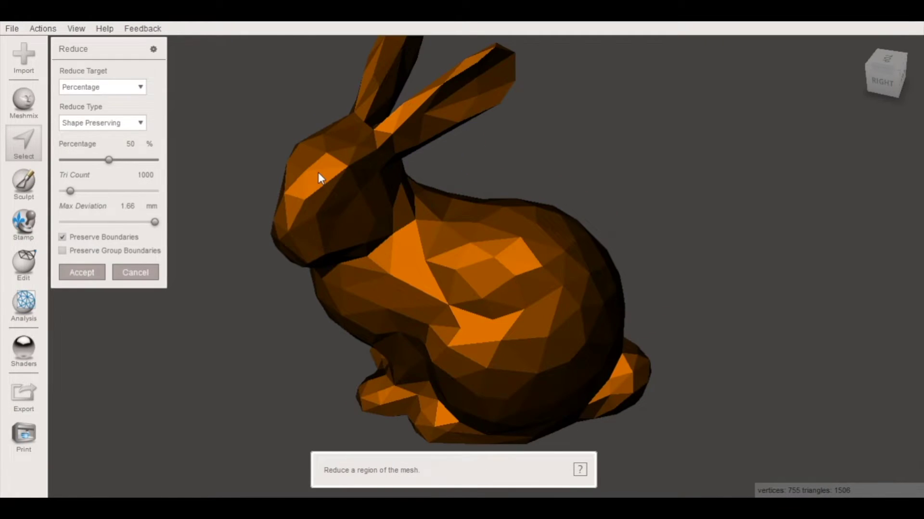
- Raise the reduction to about 78%, leaving 755 vertices and 1506 triangles
middle_click_drag(371, 298, 388, 311)
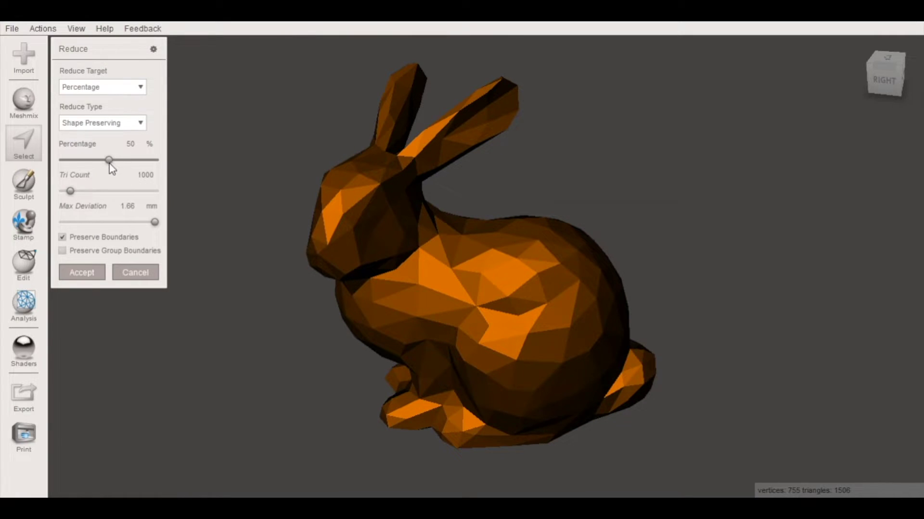
left_click_drag(109, 160, 138, 161)
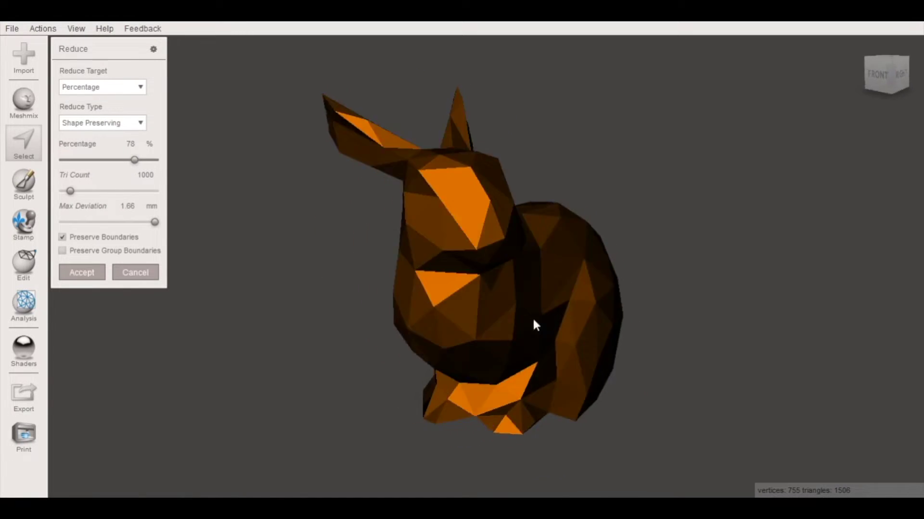
right_click_drag(534, 325, 342, 315)
scroll(466, 338, "up", 3)
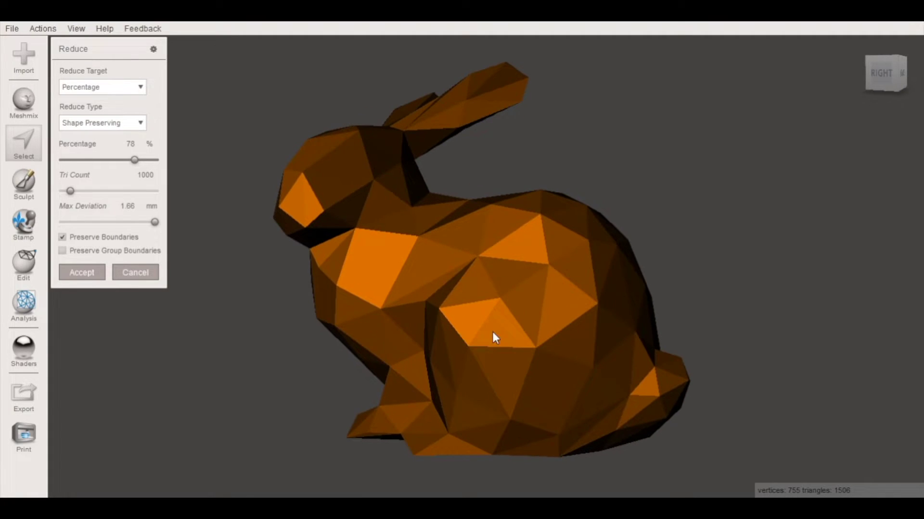
right_click_drag(494, 334, 421, 266)
right_click_drag(417, 325, 136, 302)
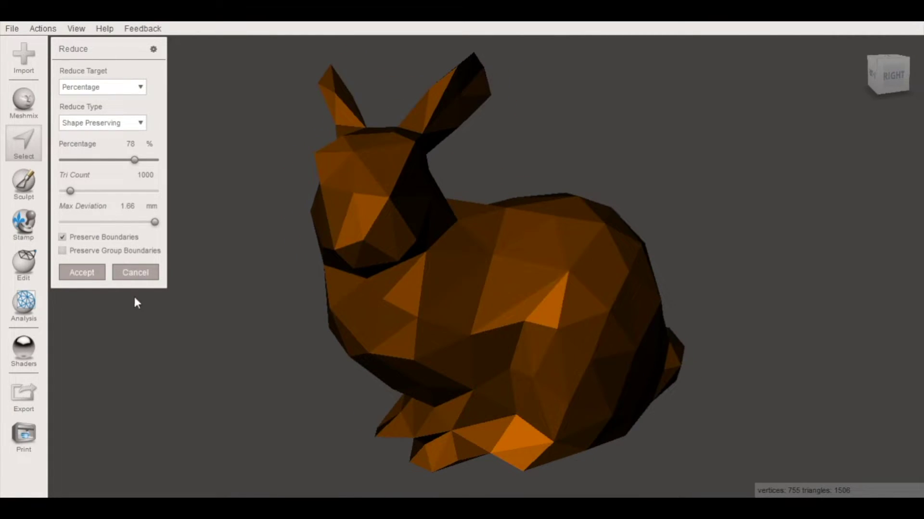
- Accept the 78% low-poly reduction and check the bunny's underside
left_click(91, 277)
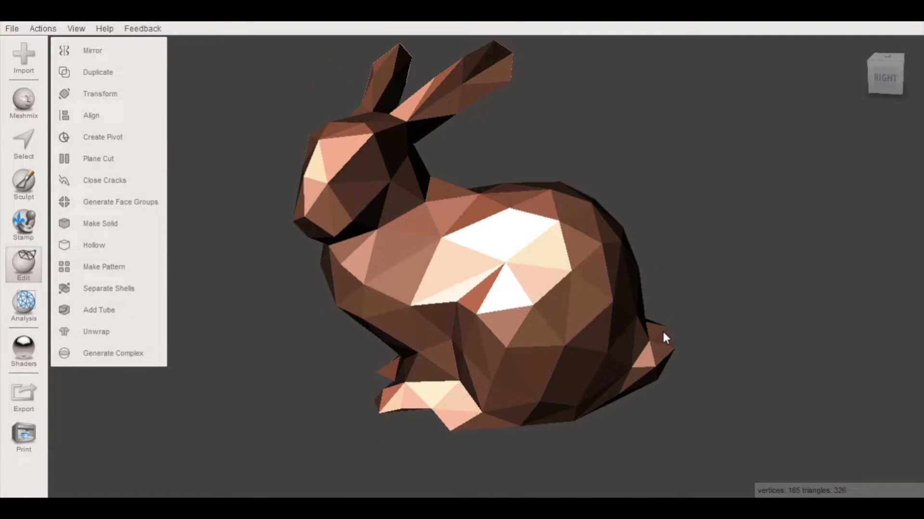
right_click_drag(672, 406, 708, 206)
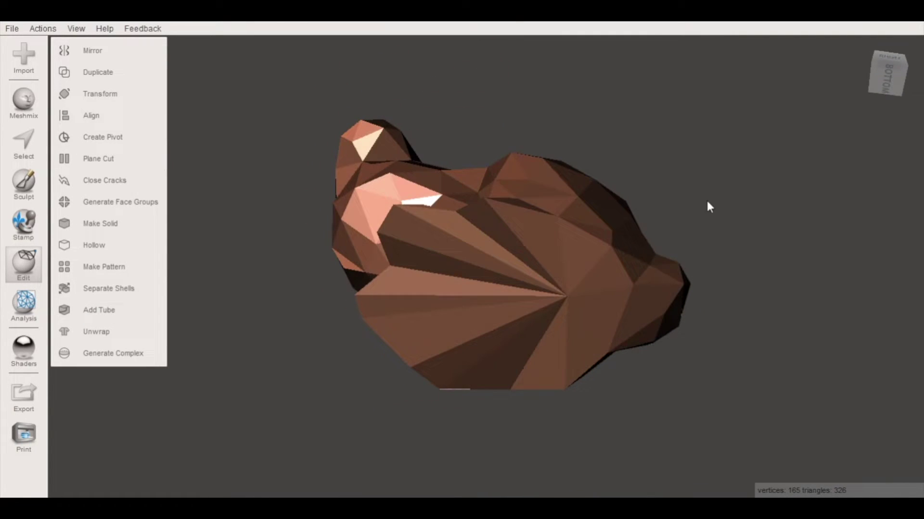
right_click_drag(508, 340, 448, 371)
- Plane-cut the bunny just above the feet, discarding the bottom with a remeshed fill
left_click(99, 160)
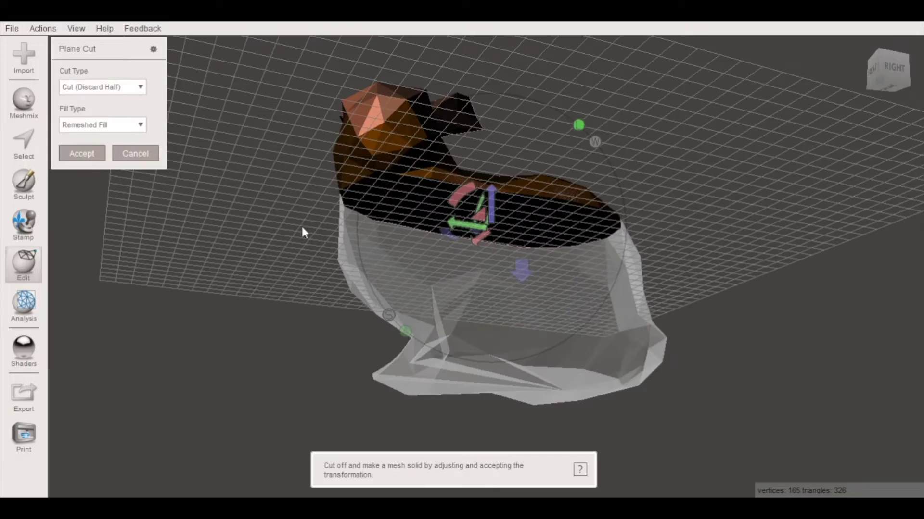
left_click_drag(497, 206, 481, 327)
mouse_move(486, 330)
right_mouse_down()
mouse_move(588, 194)
mouse_move(520, 300)
mouse_move(480, 336)
mouse_move(486, 322)
right_mouse_up()
left_click_drag(486, 322, 485, 339)
right_click_drag(486, 339, 578, 347)
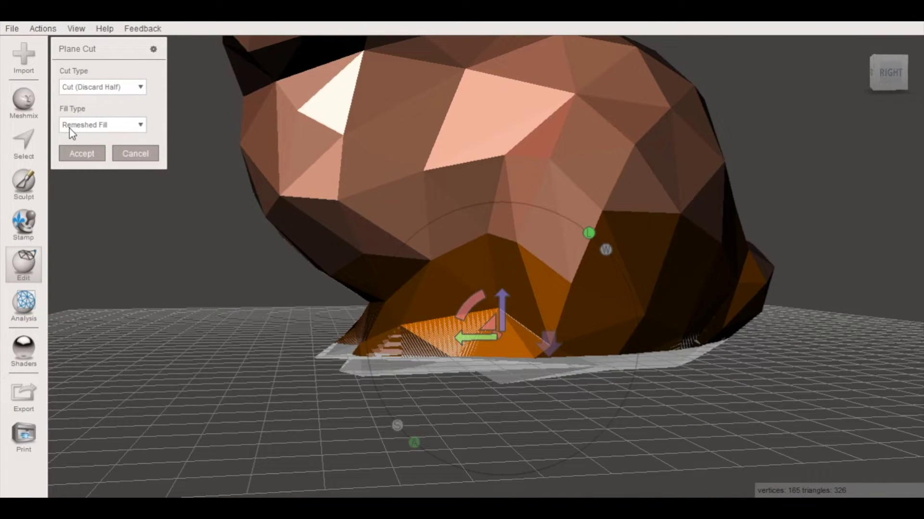
left_click(82, 154)
right_click_drag(356, 382, 326, 391)
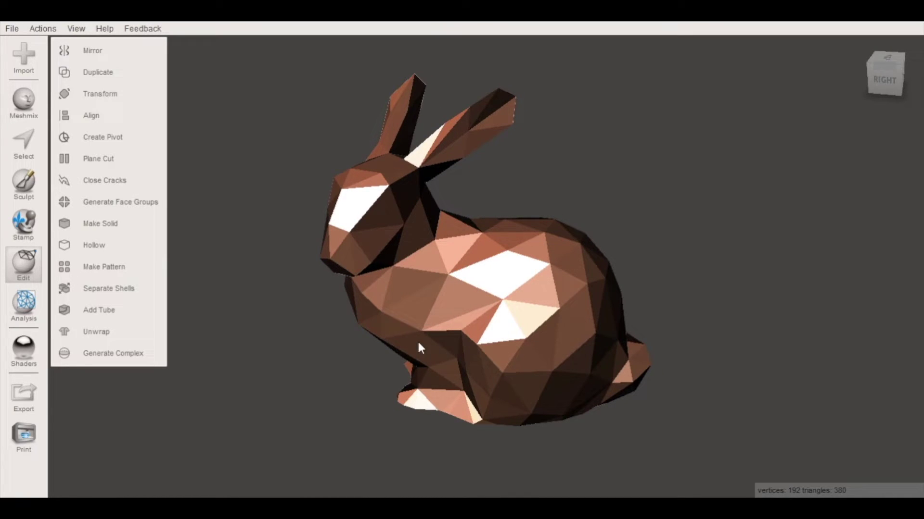
right_click_drag(418, 345, 304, 341)
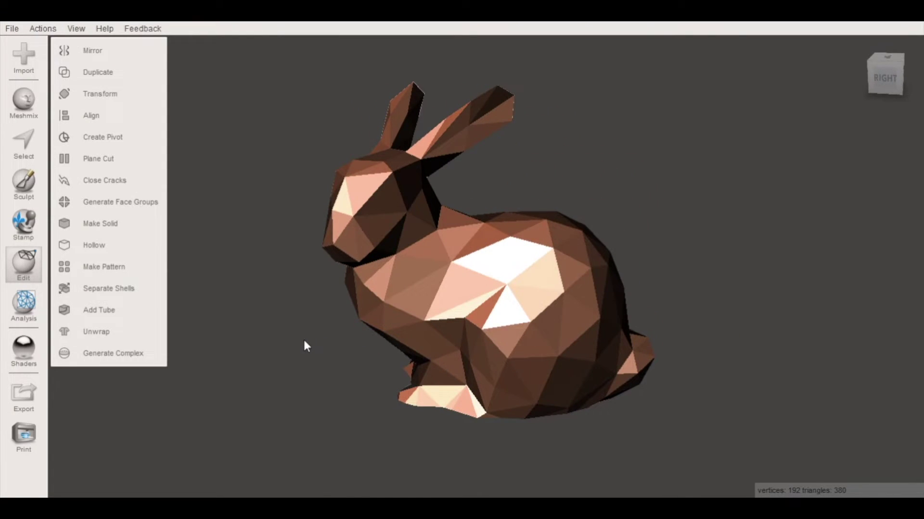
right_click_drag(382, 363, 387, 349)
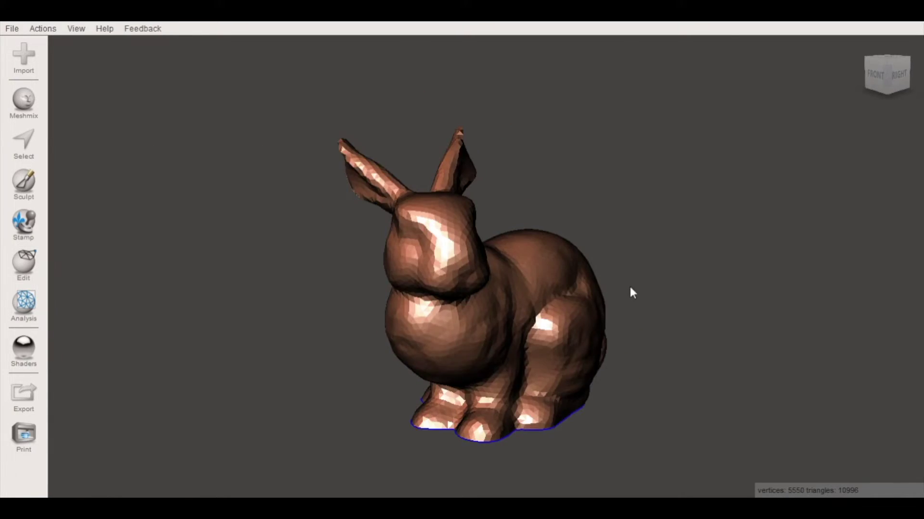
- Snap the fresh bunny to the right view and select the uneven base below a cut line
right_click_drag(631, 291, 536, 292)
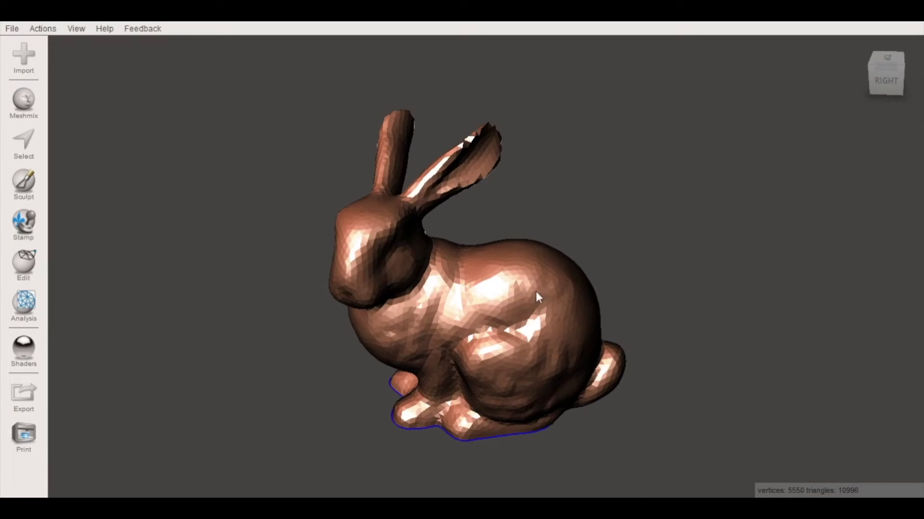
right_click_drag(479, 375, 485, 315)
left_click(884, 76)
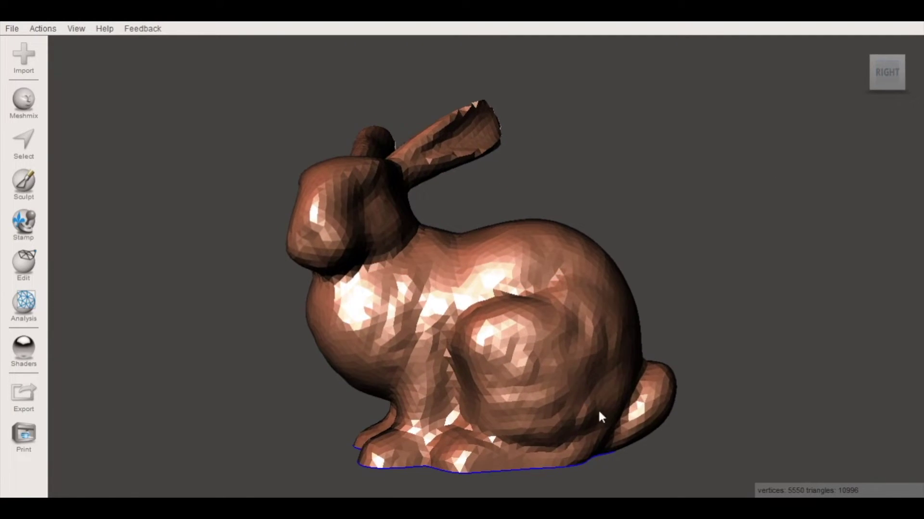
left_click(24, 144)
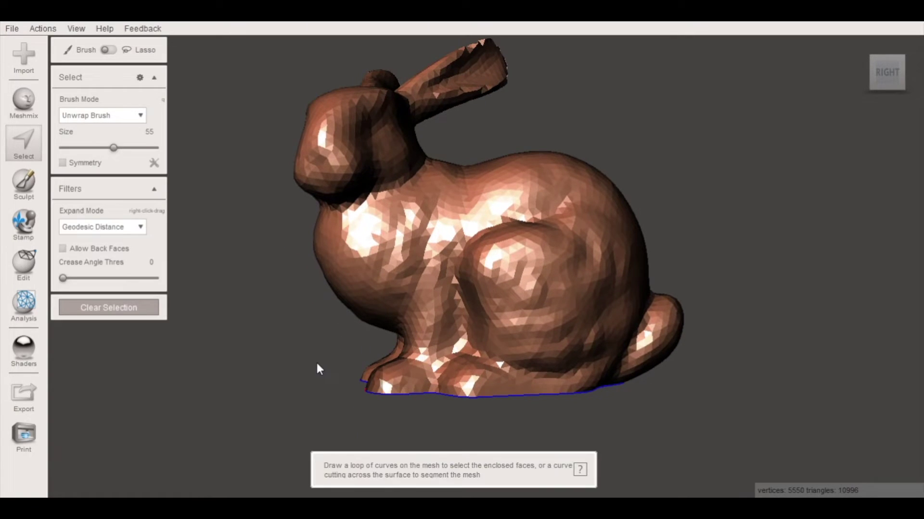
left_click_drag(663, 371, 686, 379)
- Erase and fill the base with a Flat Remeshed patch and accept it
mouse_move(106, 44)
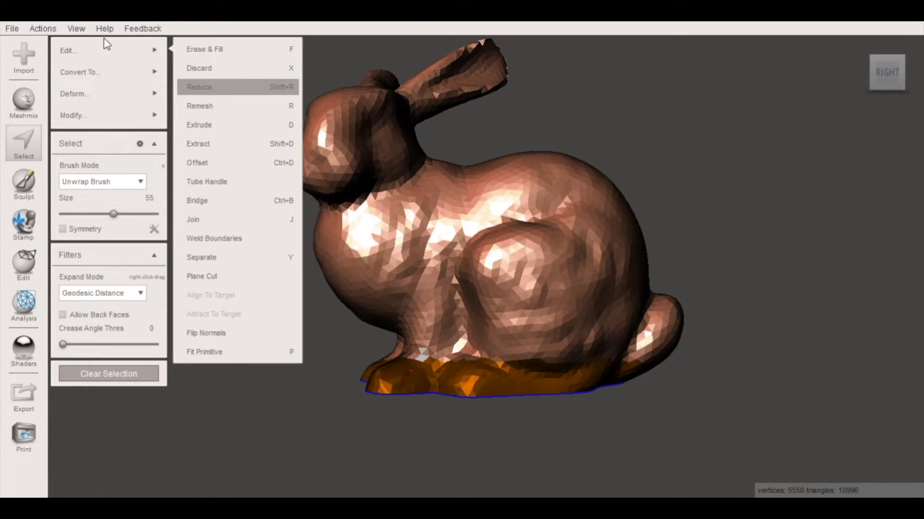
key("f")
right_click_drag(298, 309, 156, 132)
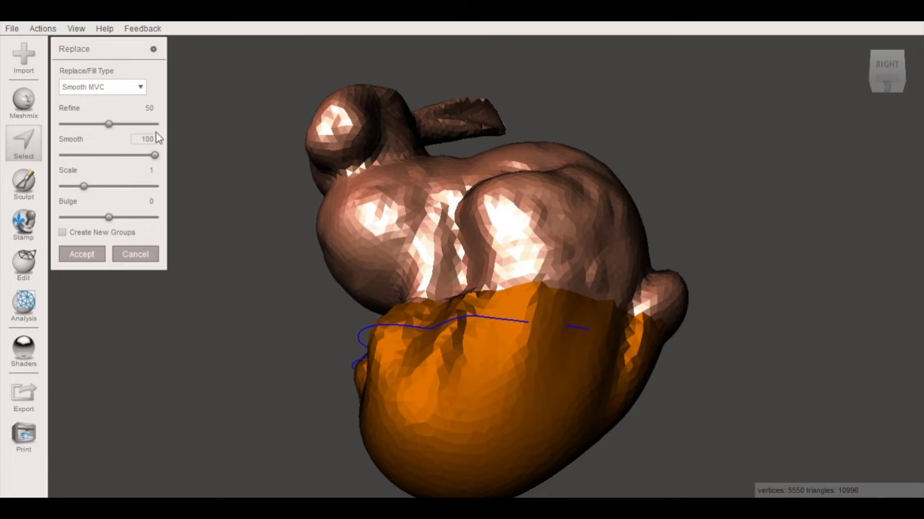
left_click(120, 119)
right_click_drag(351, 313, 298, 254)
left_click(73, 254)
right_click_drag(339, 218, 226, 363)
- Clear the base selection and select the bunny's head and ears above the neck
left_click(109, 374)
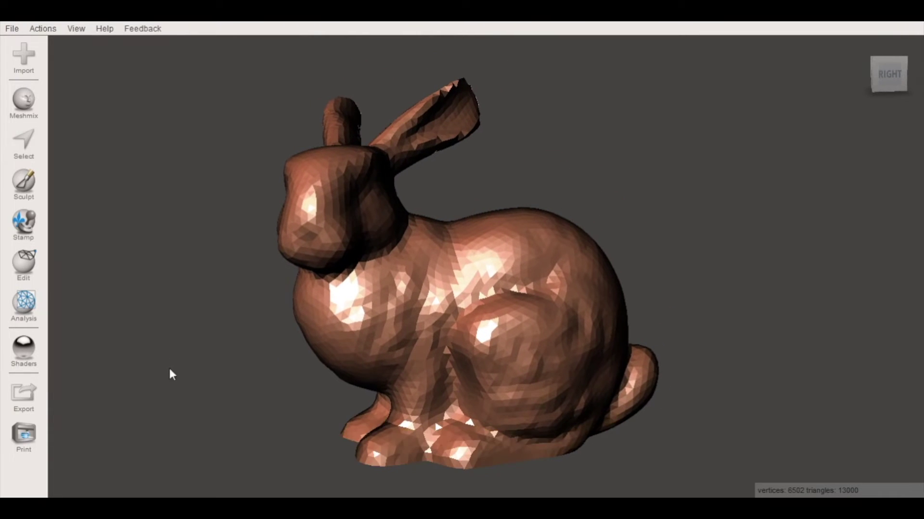
right_click_drag(168, 373, 299, 250)
left_click(35, 151)
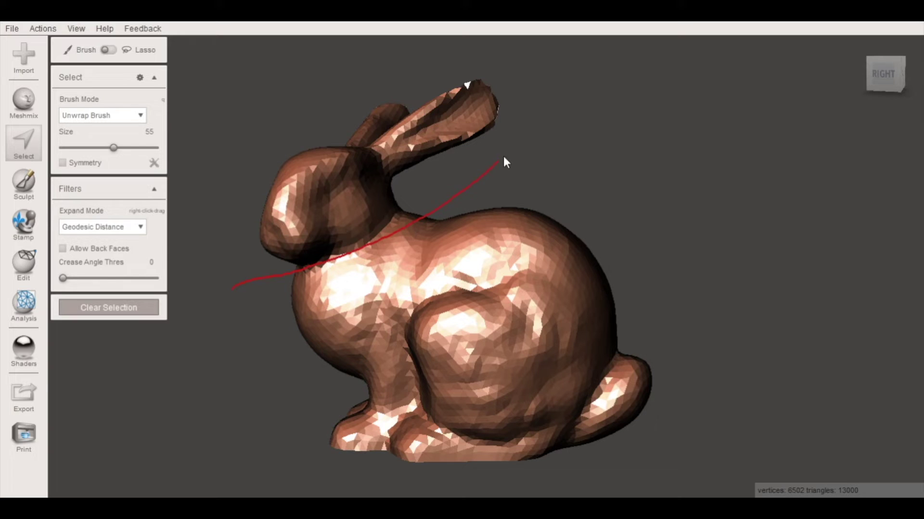
left_click_drag(503, 157, 504, 158)
mouse_move(365, 296)
right_mouse_down()
mouse_move(732, 305)
mouse_move(715, 275)
mouse_move(374, 275)
mouse_move(623, 209)
mouse_move(499, 252)
mouse_move(433, 250)
right_mouse_up()
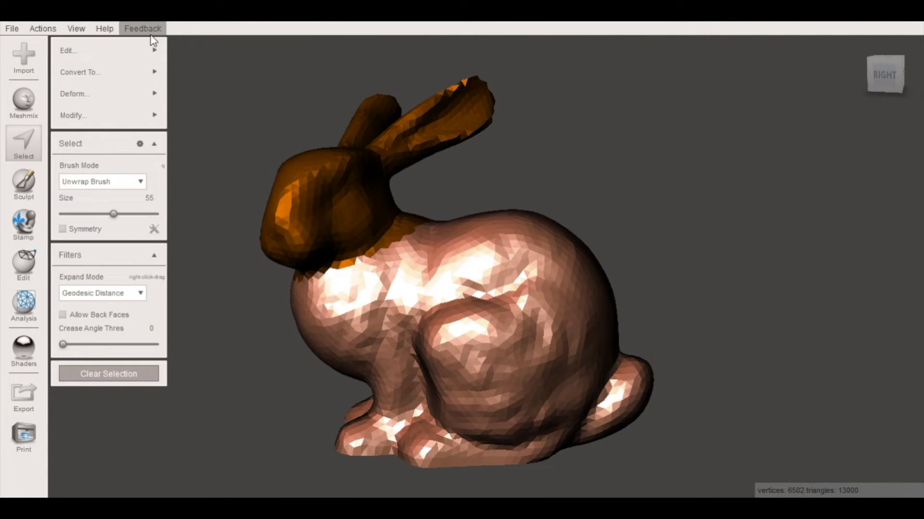
- Reduce the selected head region at 81% and accept it
mouse_move(147, 43)
left_click(240, 83)
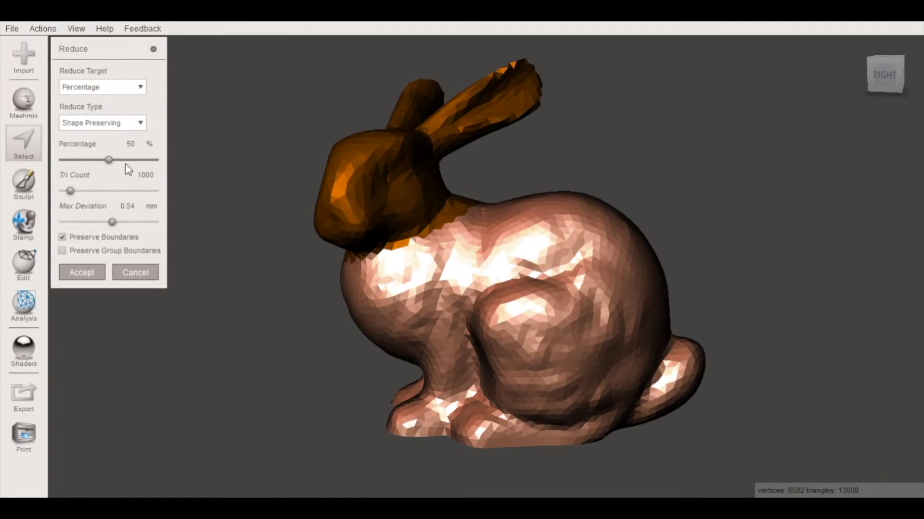
left_click_drag(124, 161, 142, 162)
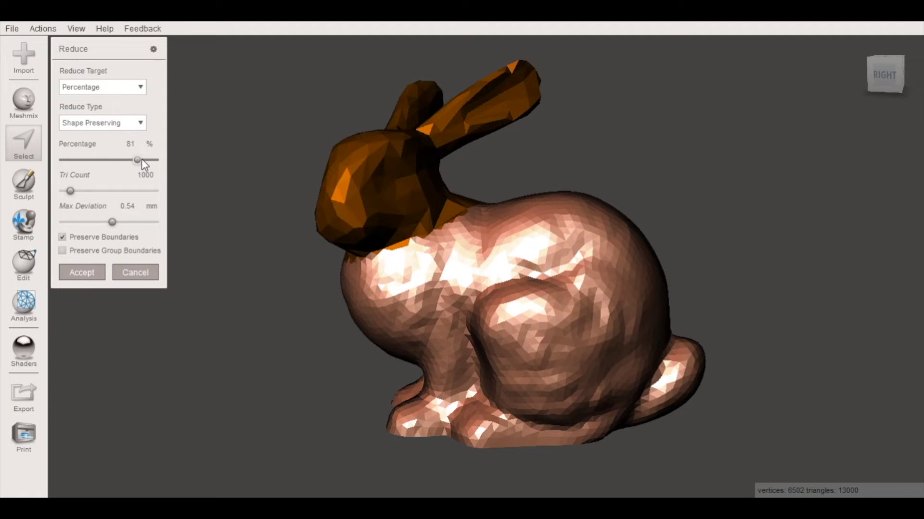
key("Return")
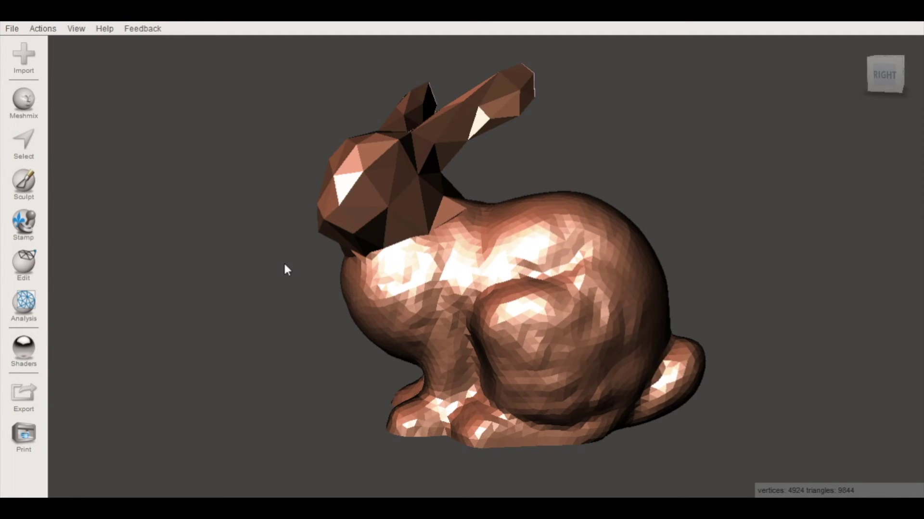
right_click_drag(284, 261, 397, 369)
scroll(327, 365, "up", 3)
scroll(502, 424, "down", 3)
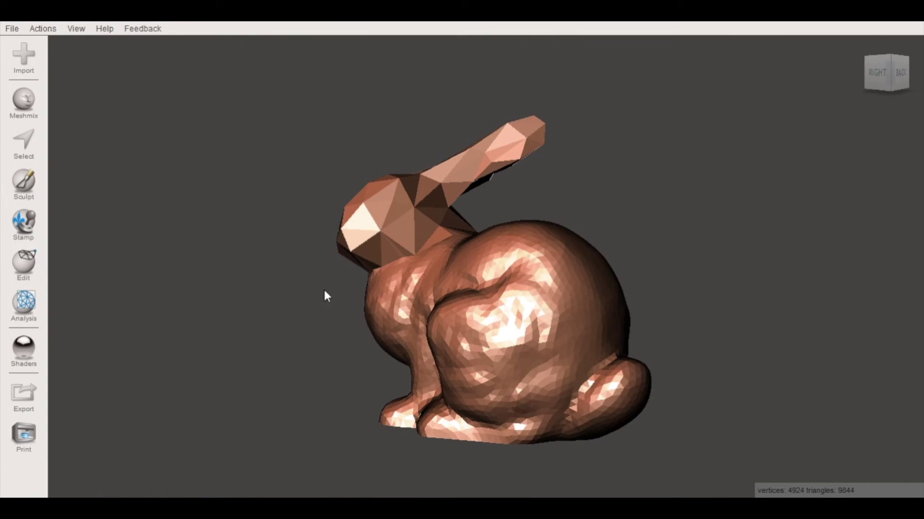